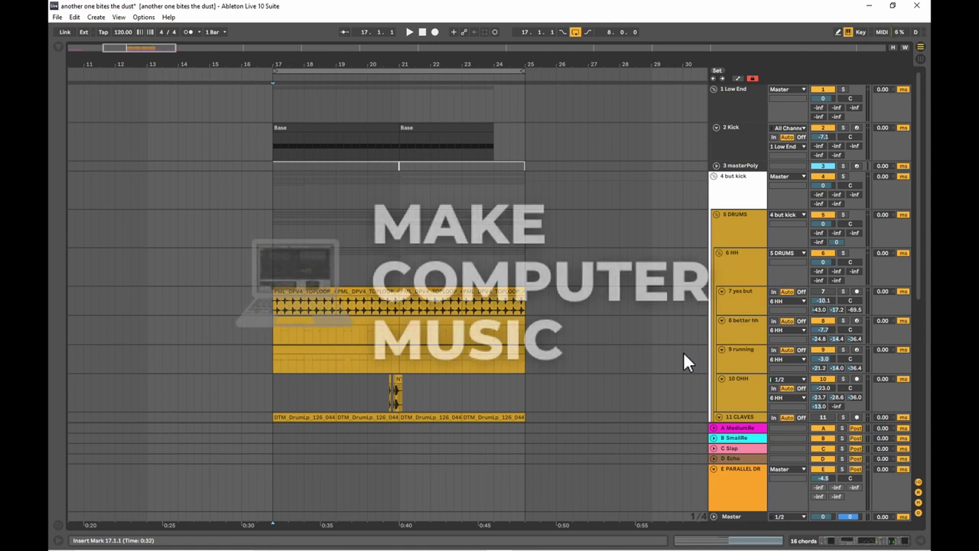
Zoom the arrangement around bar 23 and select the FX groove track.
mouse_move(463, 59)
left_mouse_down()
mouse_move(463, 72)
mouse_move(463, 59)
left_mouse_up()
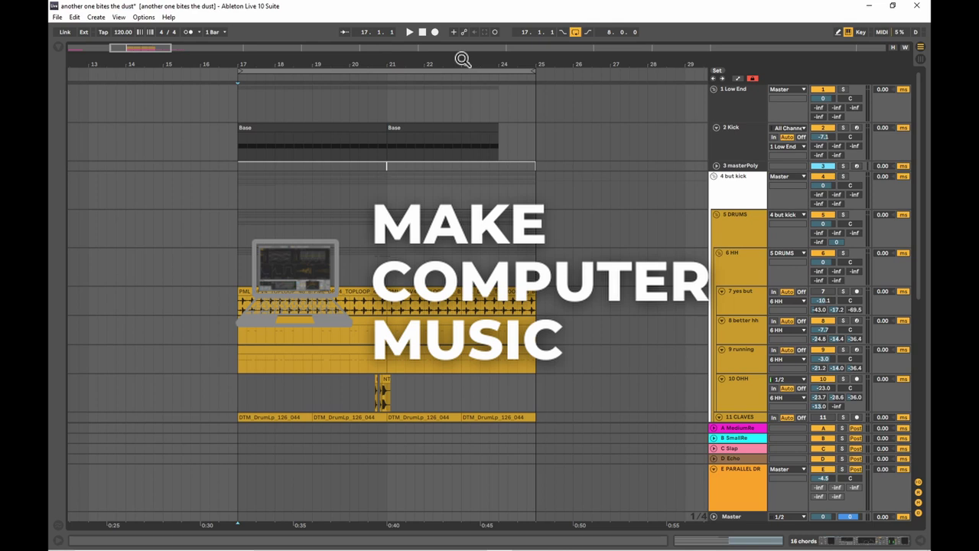
left_click_drag(463, 59, 457, 59)
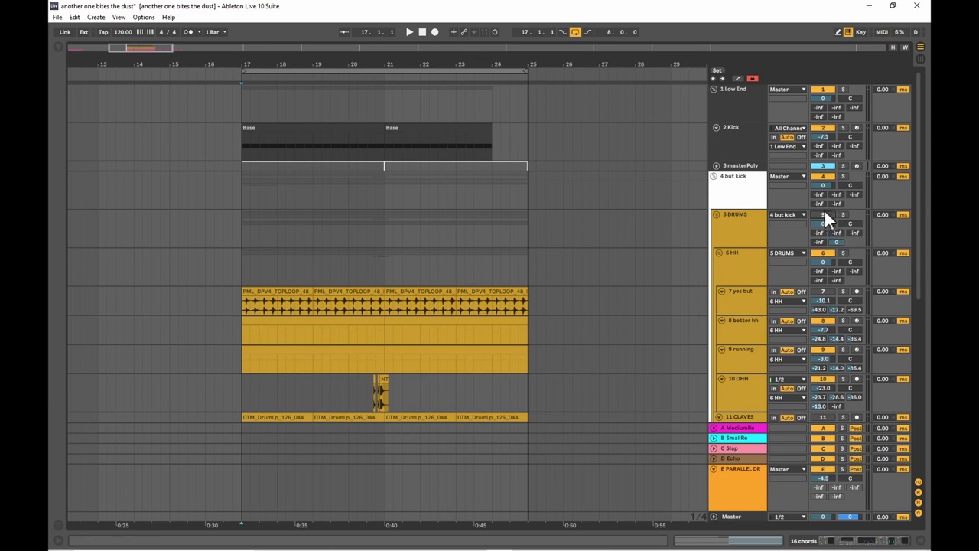
scroll(824, 209, "down", 5)
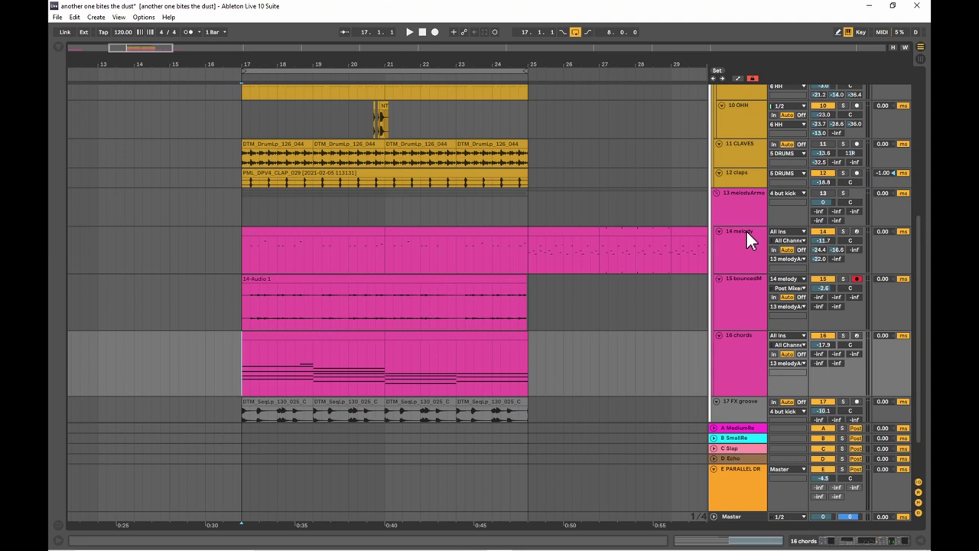
scroll(765, 281, "down", 1)
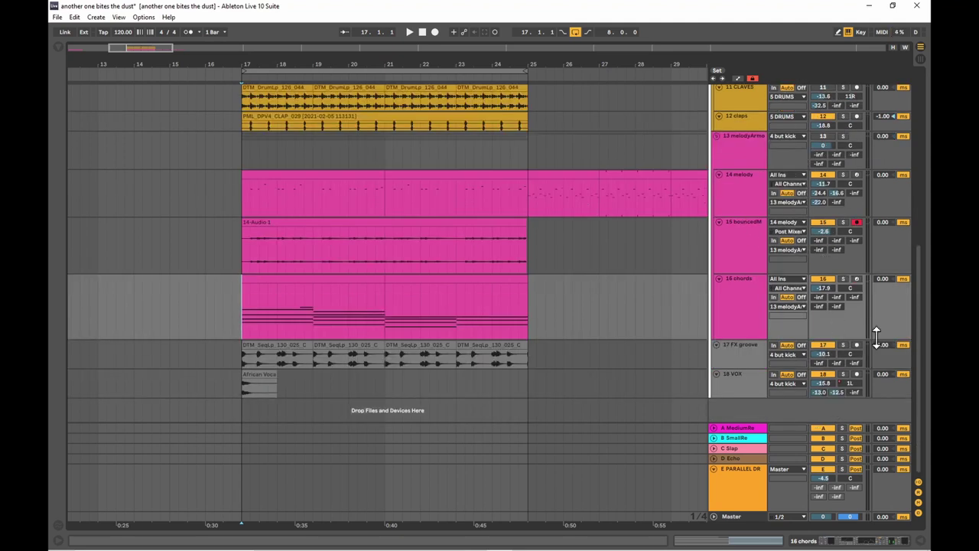
left_click(751, 356)
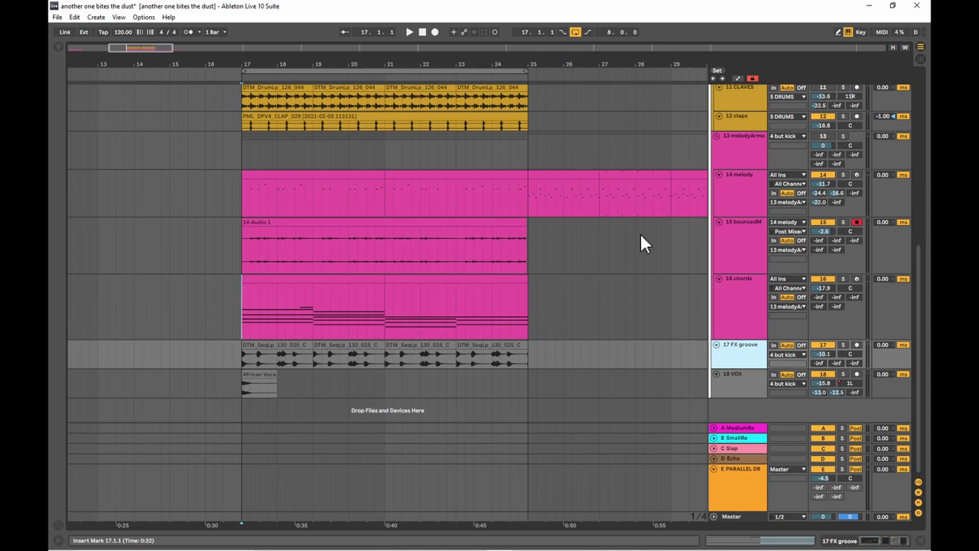
scroll(641, 239, "up", 8)
Start playback from bar 17 on the 4 but kick lane and zoom out to more bars.
left_click(241, 188)
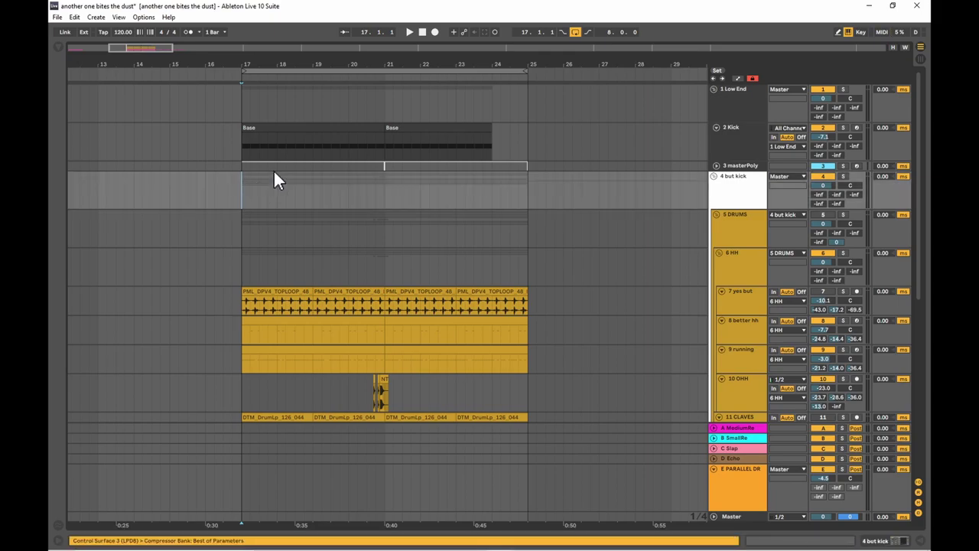
key("space")
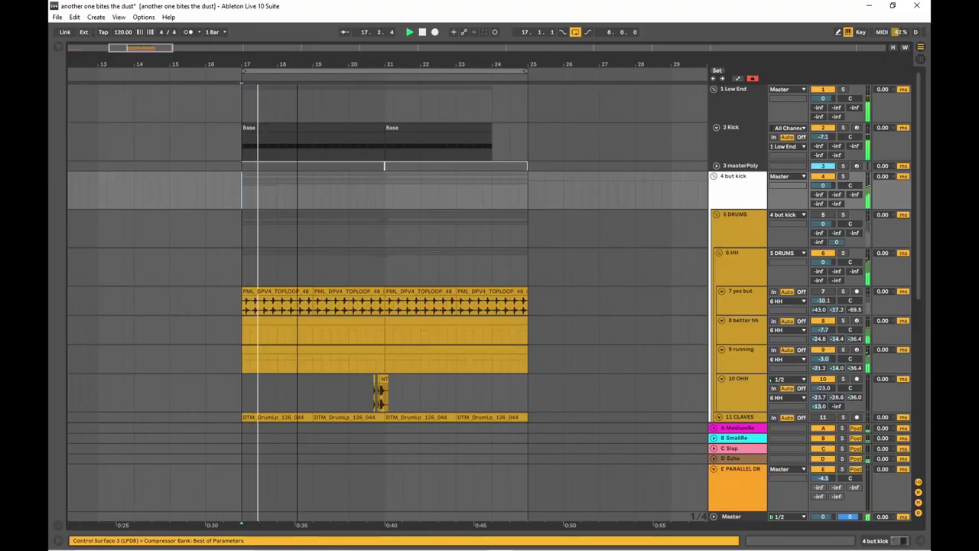
left_click_drag(298, 77, 298, 66)
scroll(374, 212, "down", 8)
scroll(374, 212, "down", 2)
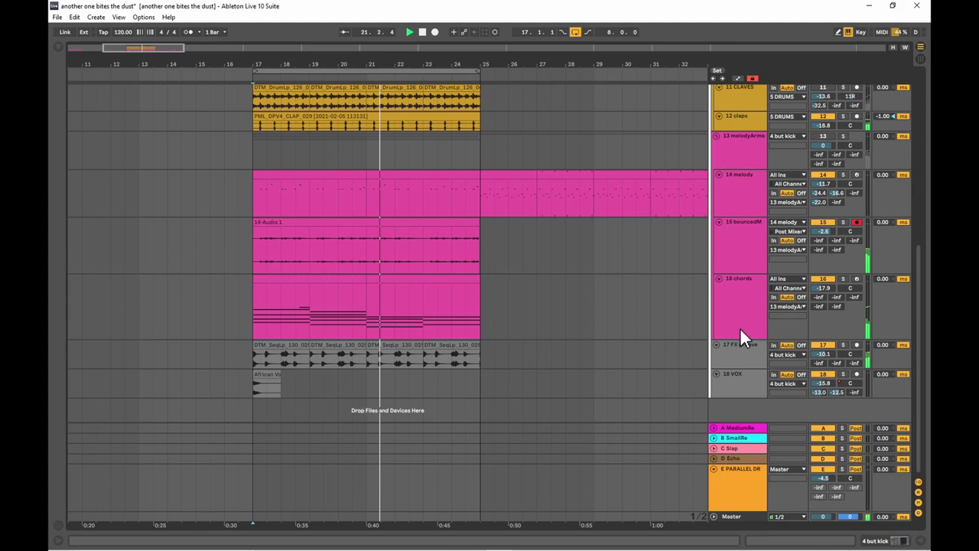
Switch on the 7 yes but hi-hat track and the 5 DRUMS group.
scroll(772, 285, "up", 8)
scroll(771, 285, "down", 4)
scroll(775, 275, "up", 4)
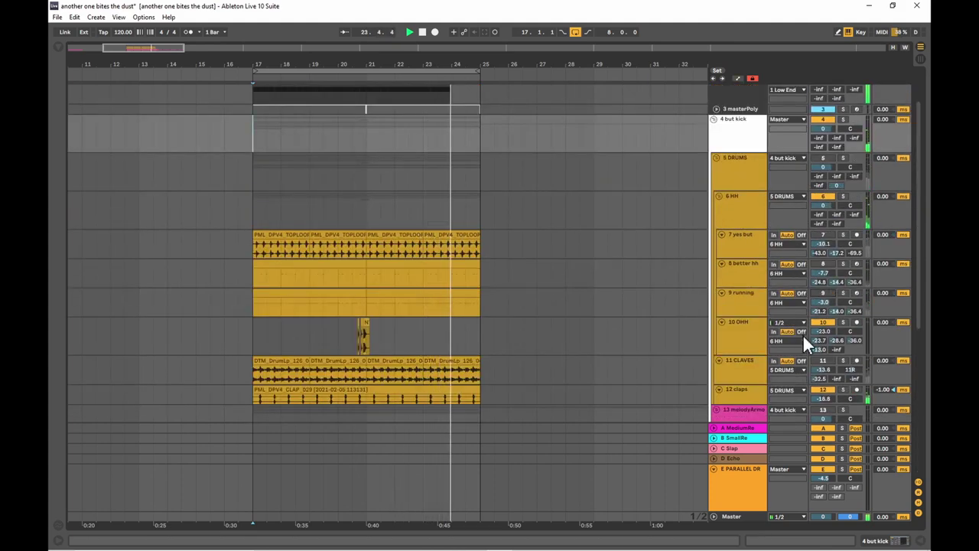
left_click(824, 235)
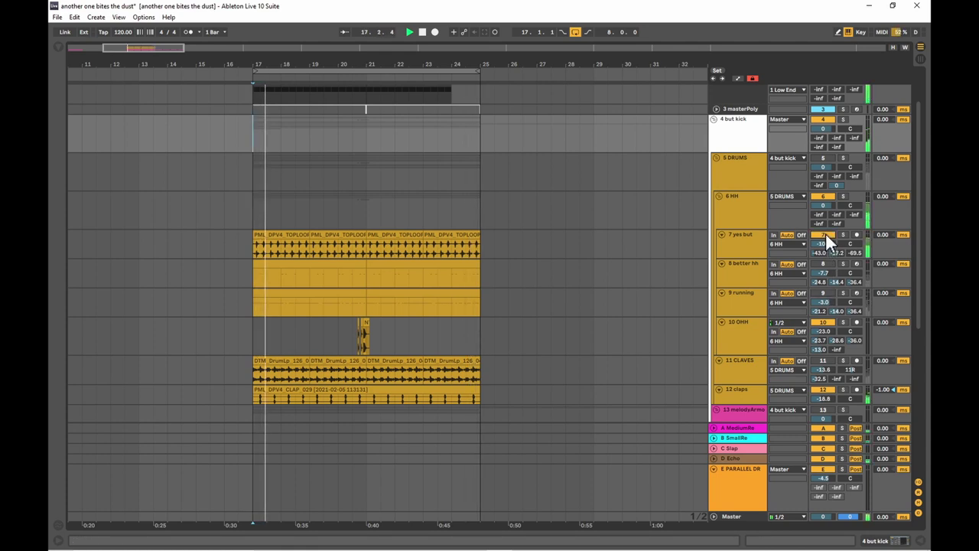
left_click(826, 157)
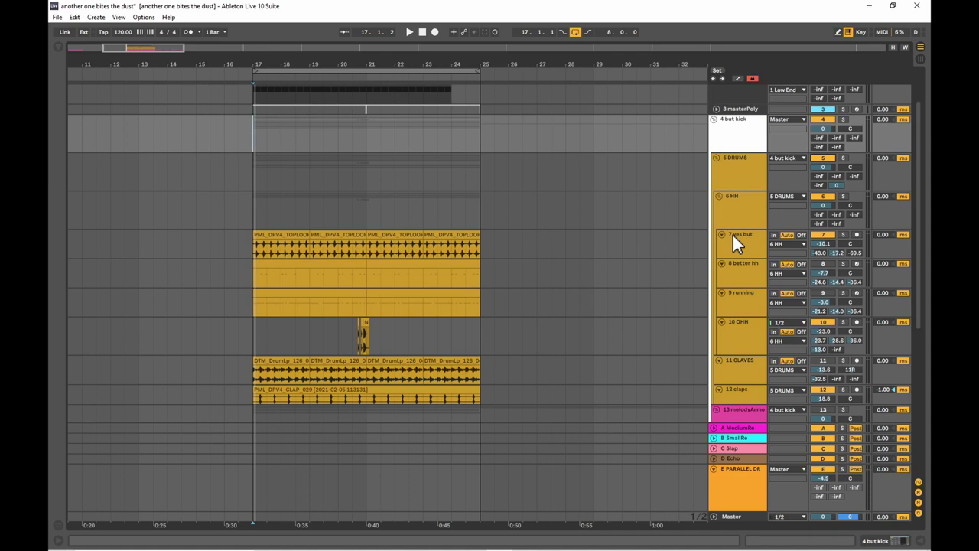
scroll(478, 118, "down", 3)
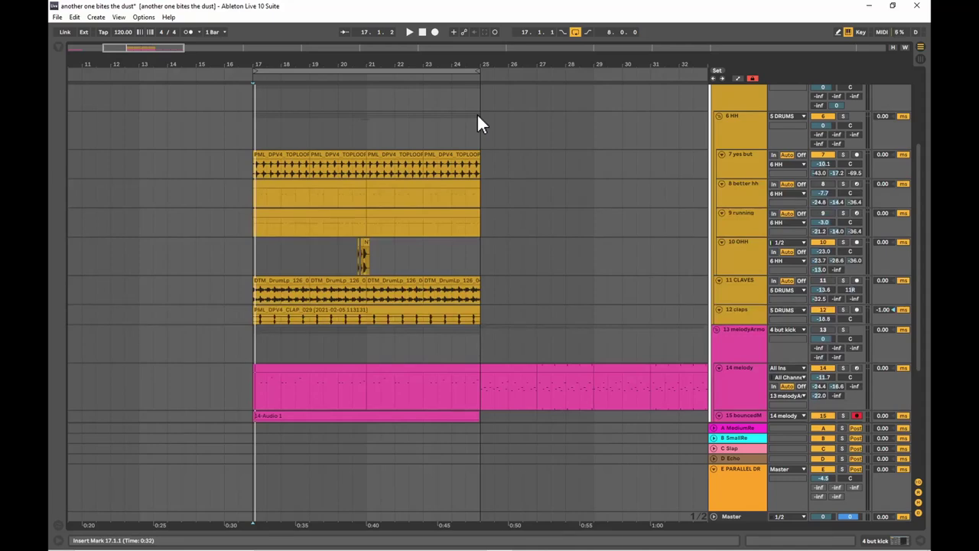
scroll(479, 117, "down", 6)
scroll(481, 130, "up", 3)
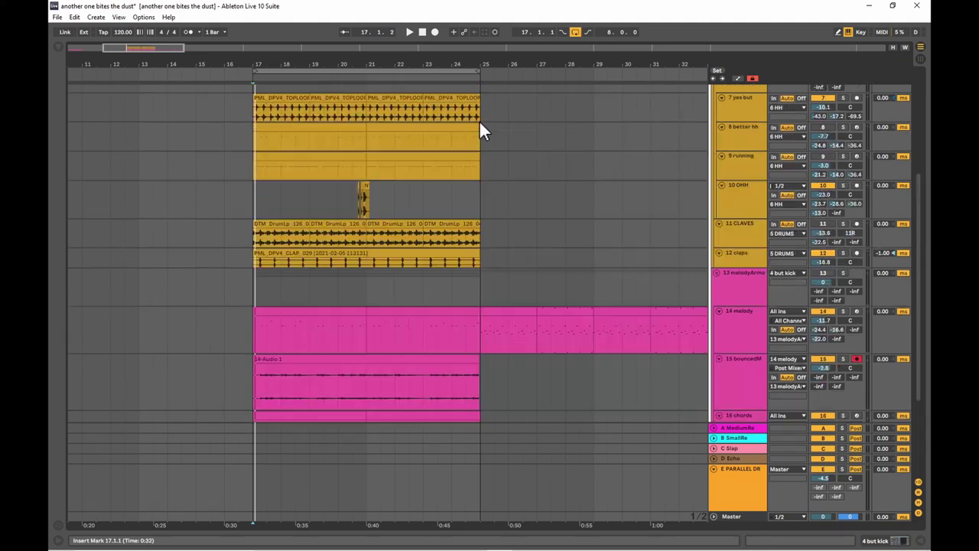
scroll(481, 130, "down", 3)
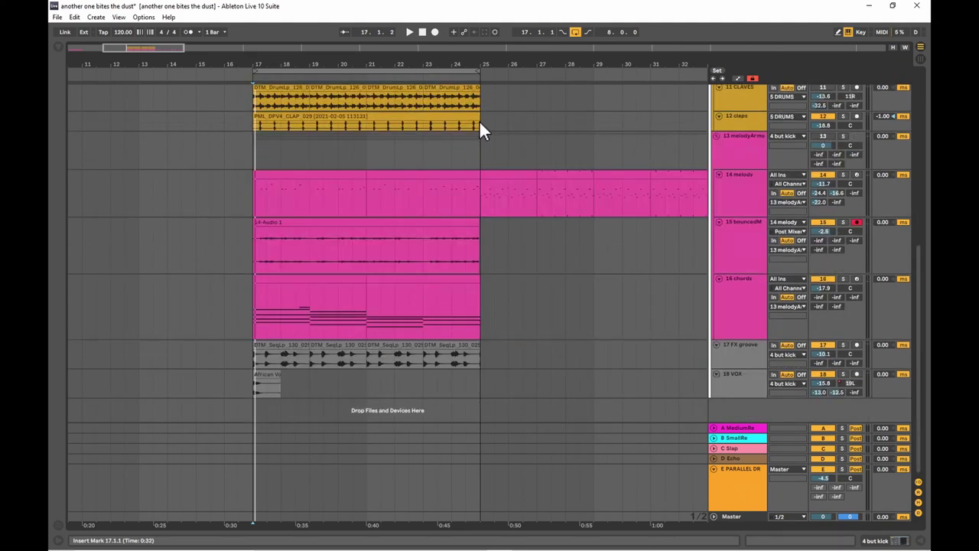
scroll(479, 121, "up", 4)
scroll(479, 120, "up", 5)
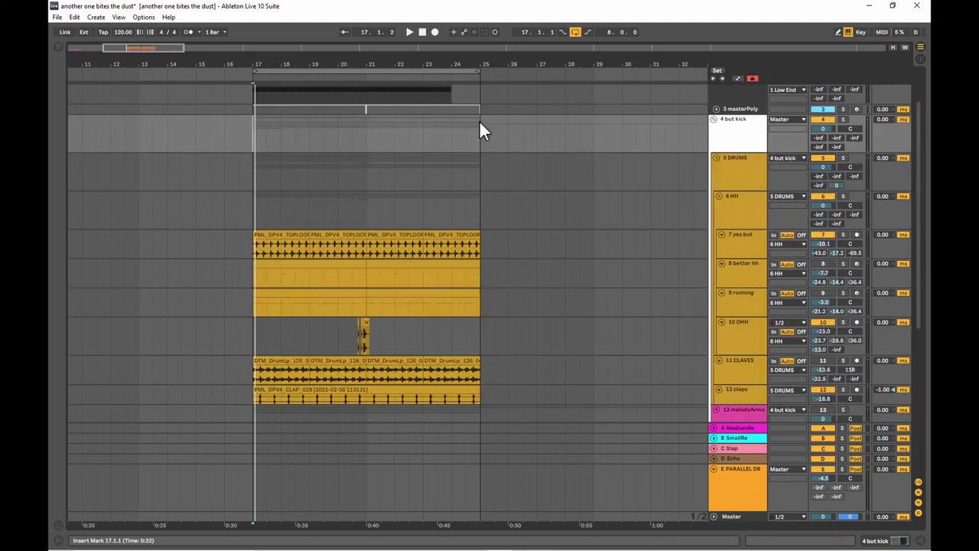
scroll(481, 124, "down", 4)
scroll(480, 124, "down", 4)
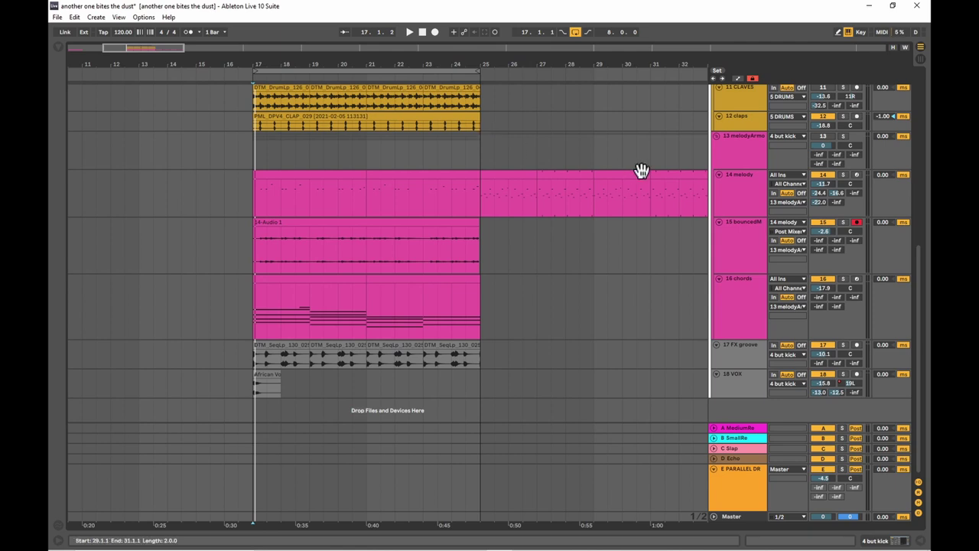
scroll(723, 235, "up", 5)
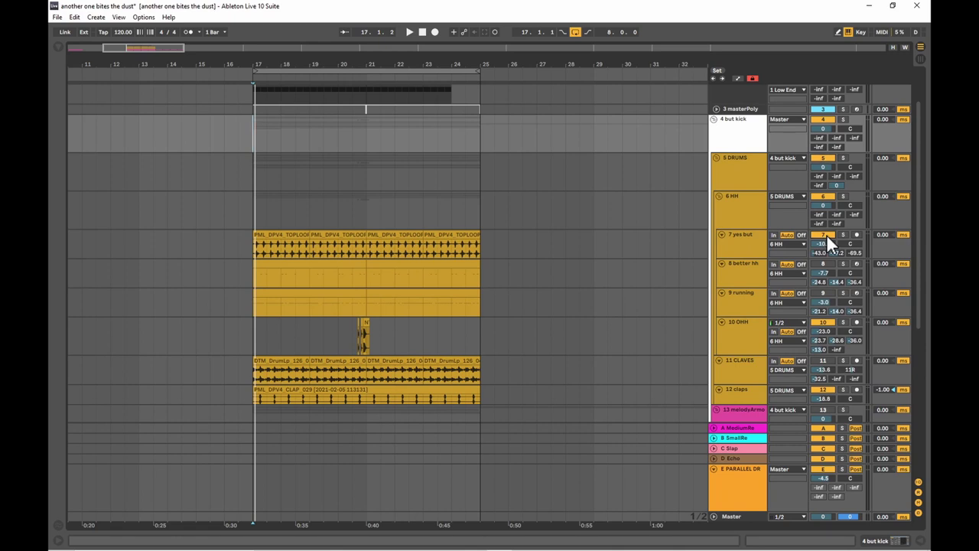
left_click(751, 275)
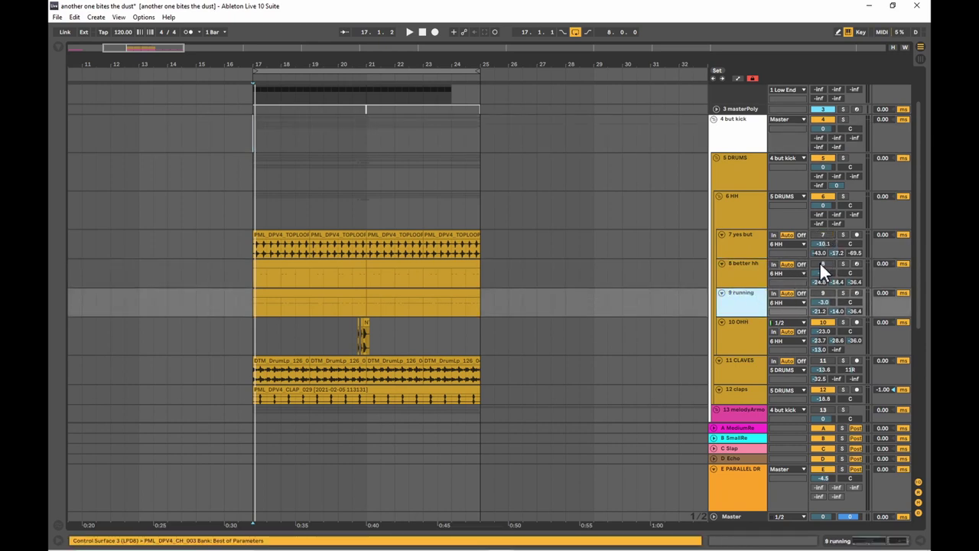
double_click(303, 264)
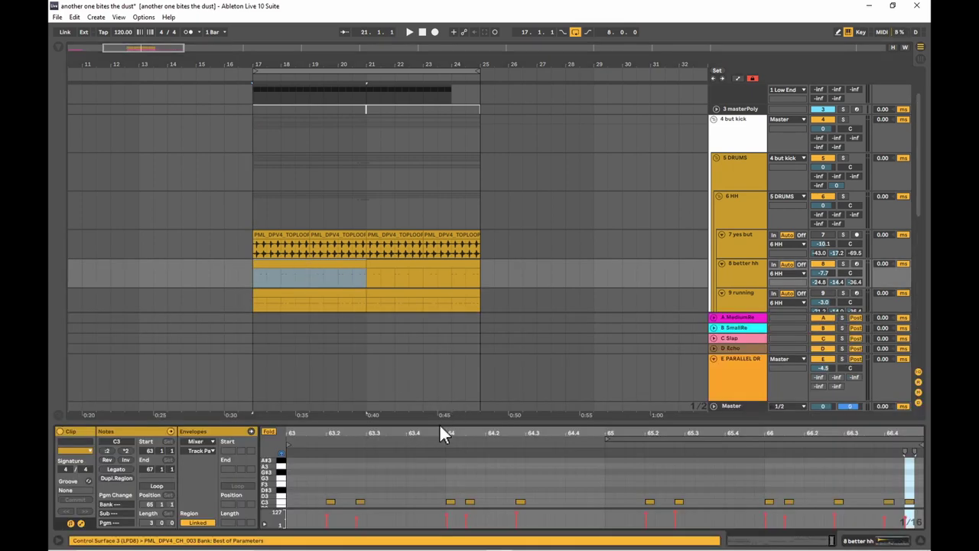
left_click_drag(442, 416, 440, 337)
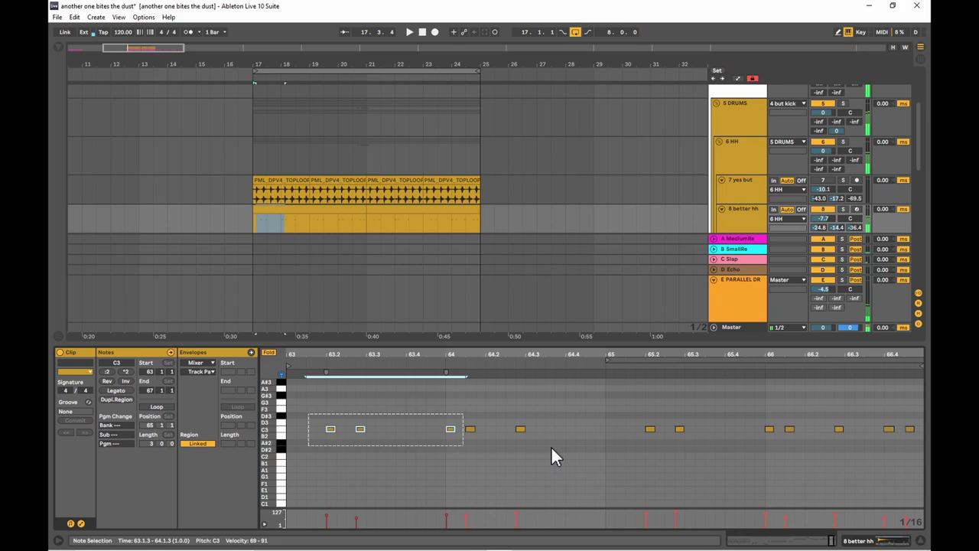
left_click_drag(309, 416, 911, 457)
scroll(469, 230, "down", 5)
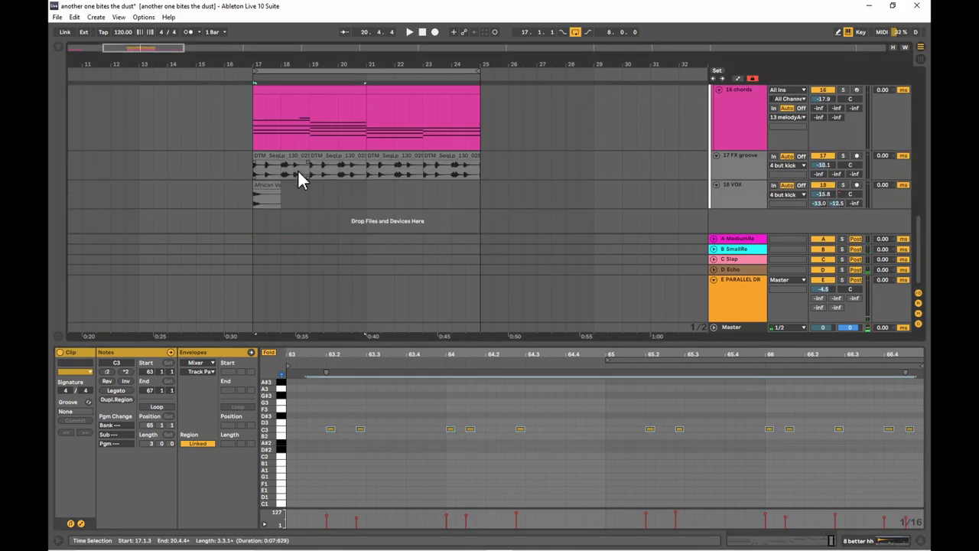
left_click_drag(433, 344, 440, 492)
scroll(571, 356, "up", 5)
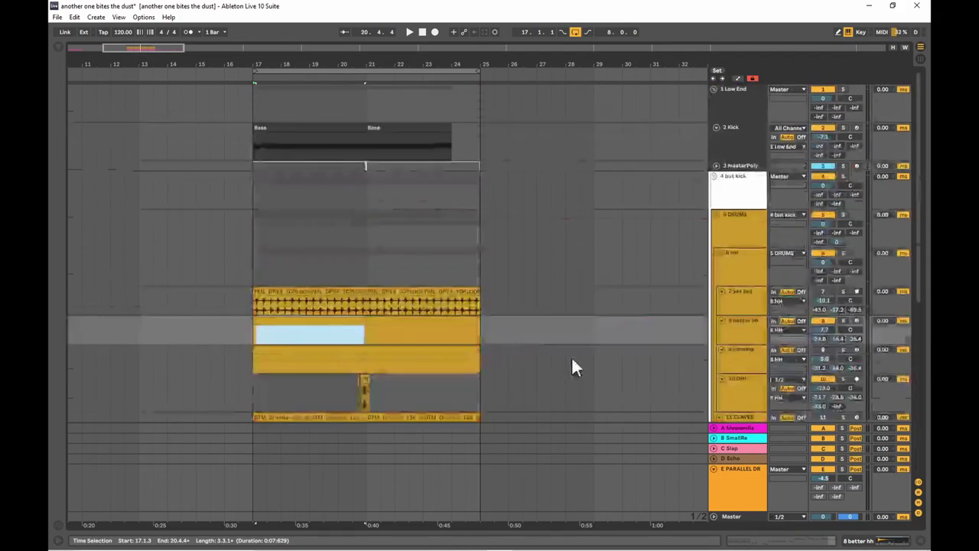
Play and stop the loop from bar 17, then open the first 9 running clip's notes.
left_click(256, 260)
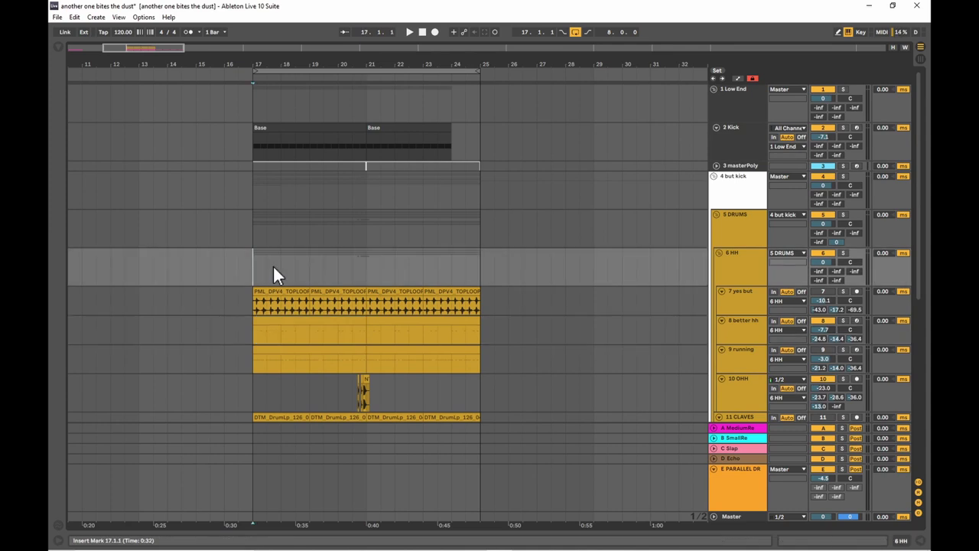
key("space")
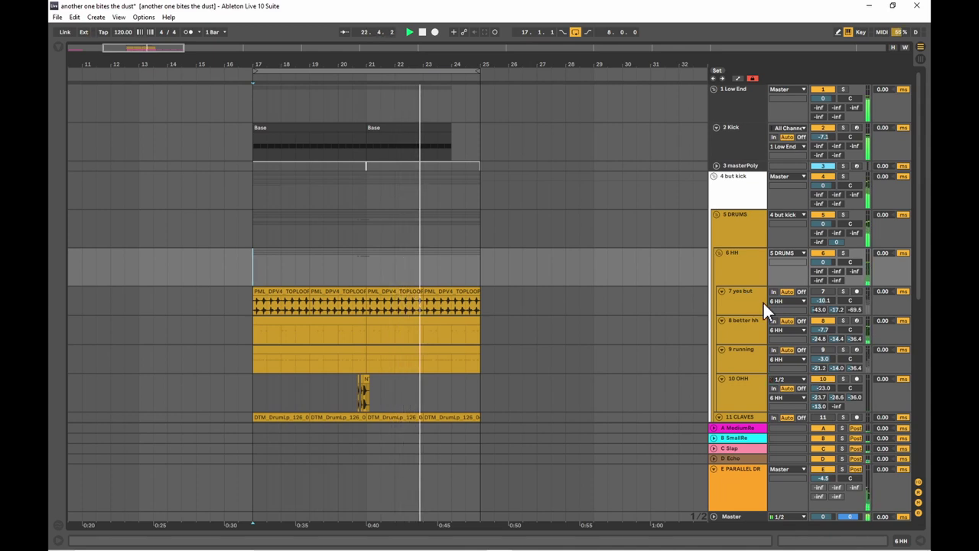
key("space")
left_click(335, 355)
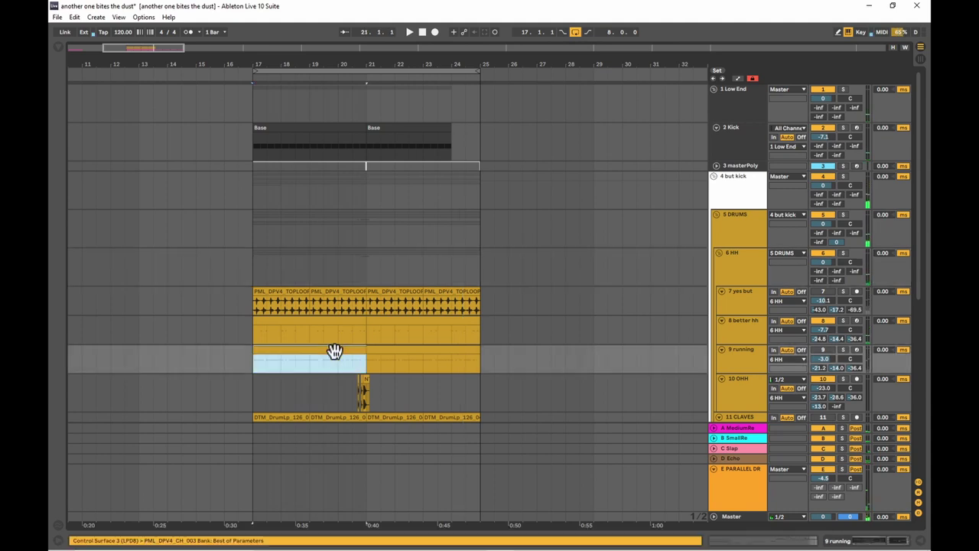
double_click(335, 351)
Enlarge the note editor, compare velocities of four C3 notes, then collapse it.
left_click_drag(469, 394, 498, 198)
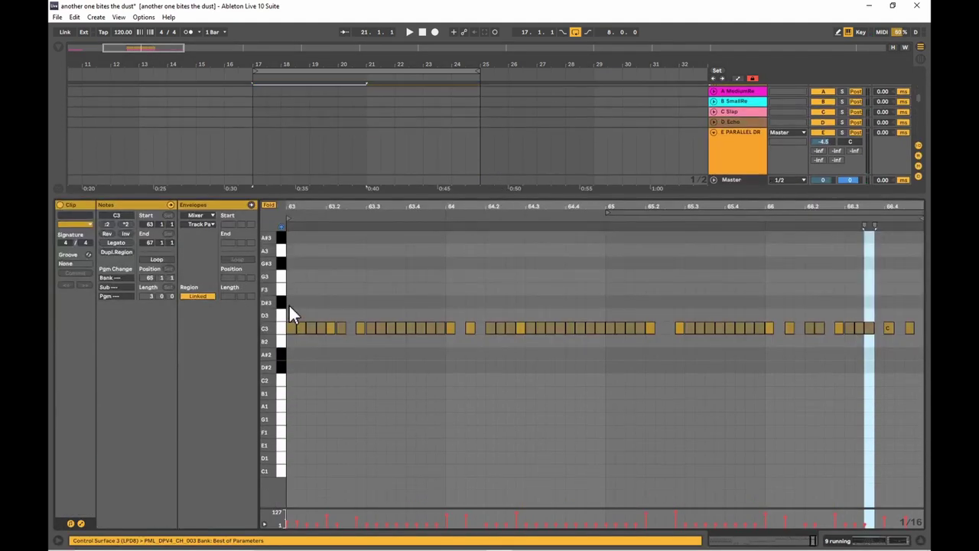
left_click(330, 331)
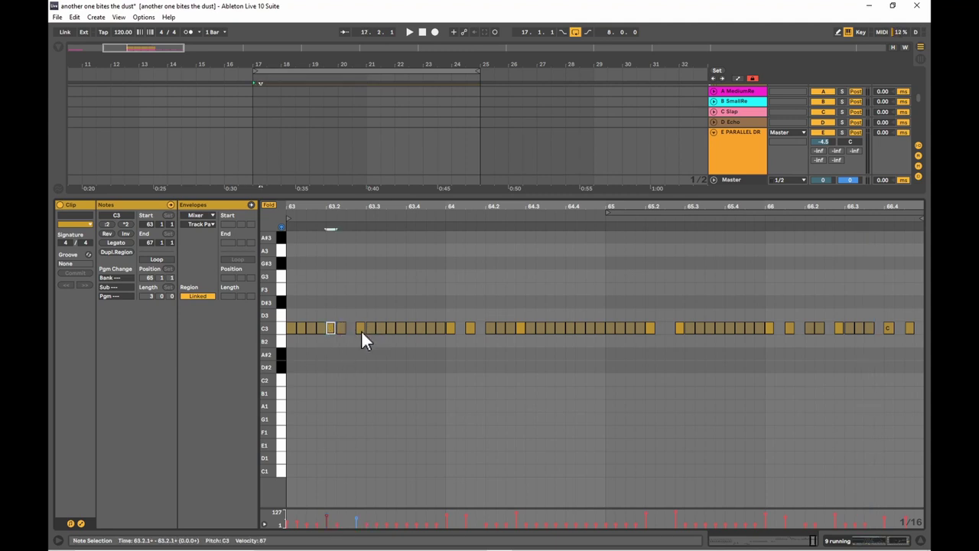
left_click(361, 333)
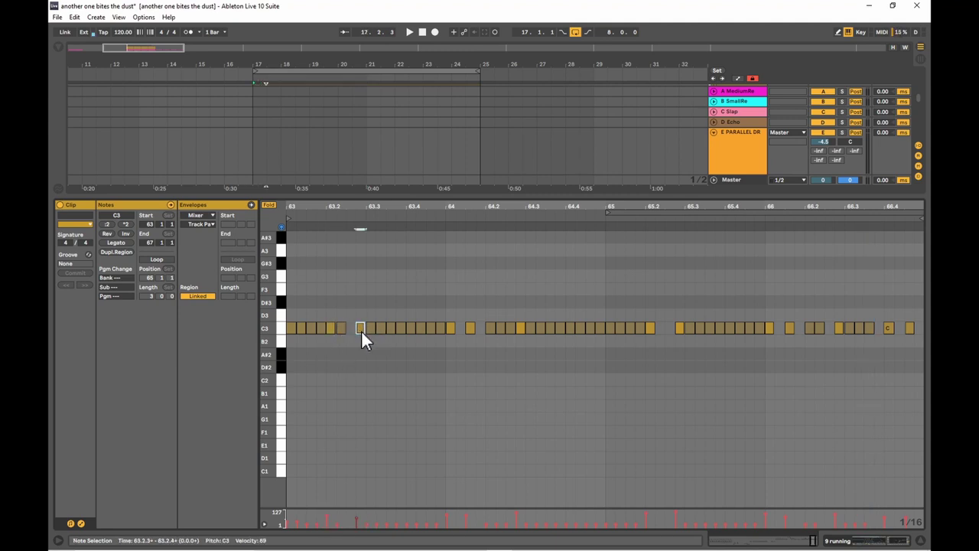
left_click(452, 330)
left_click(471, 329)
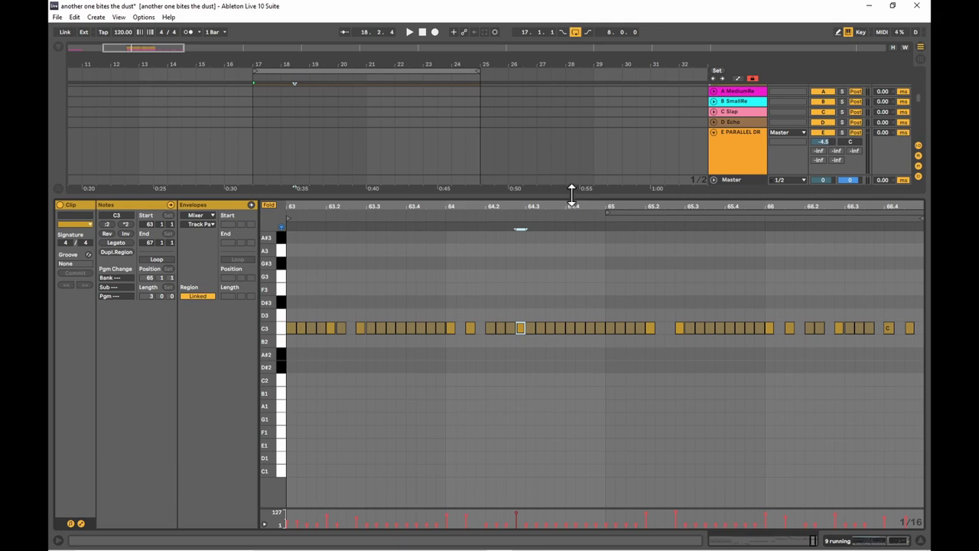
mouse_move(572, 192)
left_mouse_down()
mouse_move(564, 268)
mouse_move(506, 439)
left_mouse_up()
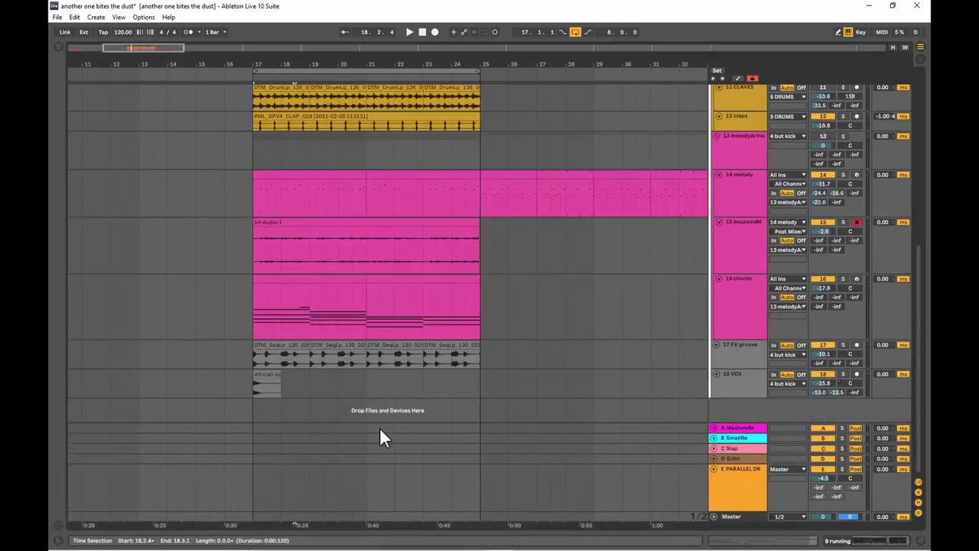
Show the 9 running track's instrument and EQ devices and its clip notes.
scroll(380, 429, "up", 7)
double_click(734, 295)
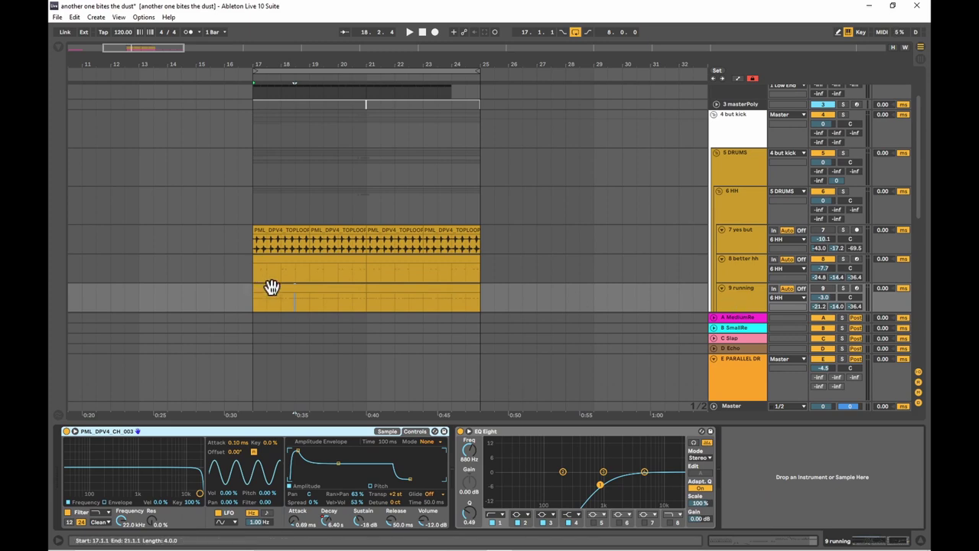
double_click(271, 287)
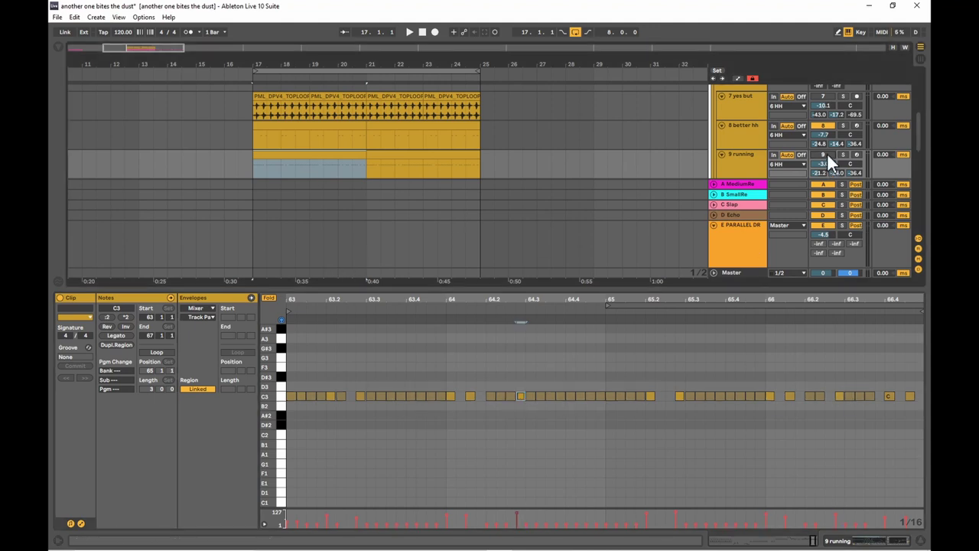
Select the 8 better hh track, hide the note editor and zoom out around bar 21.
left_click(743, 135)
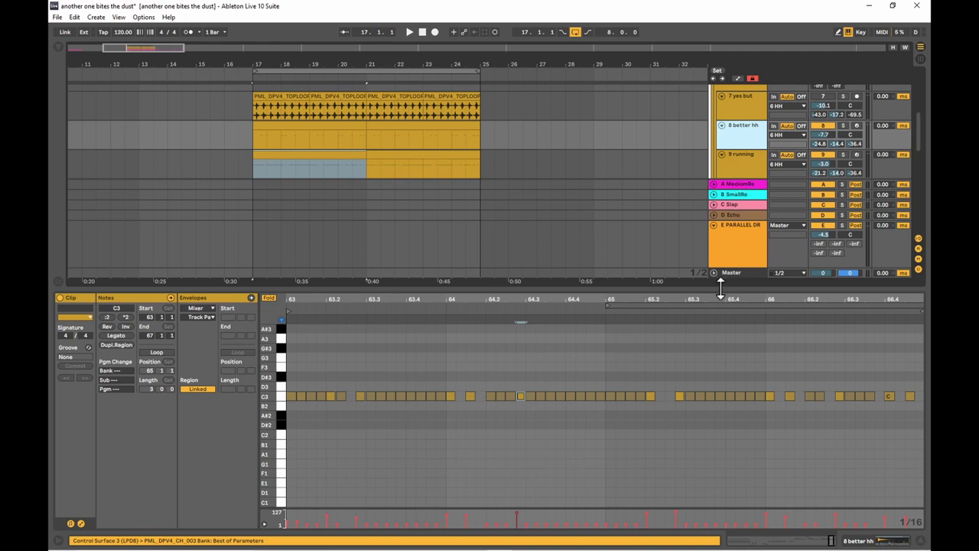
left_click_drag(721, 285, 715, 519)
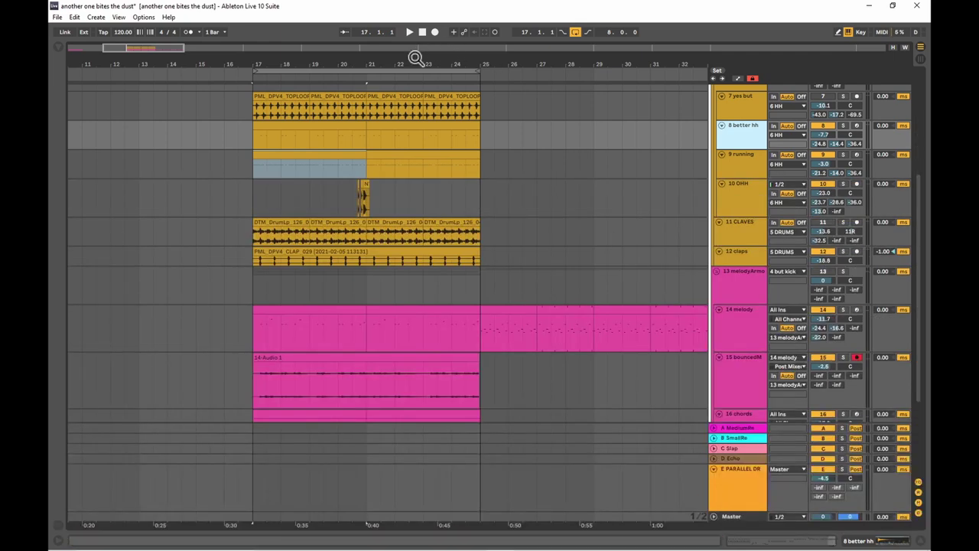
left_click_drag(414, 61, 415, 55)
scroll(402, 168, "down", 4)
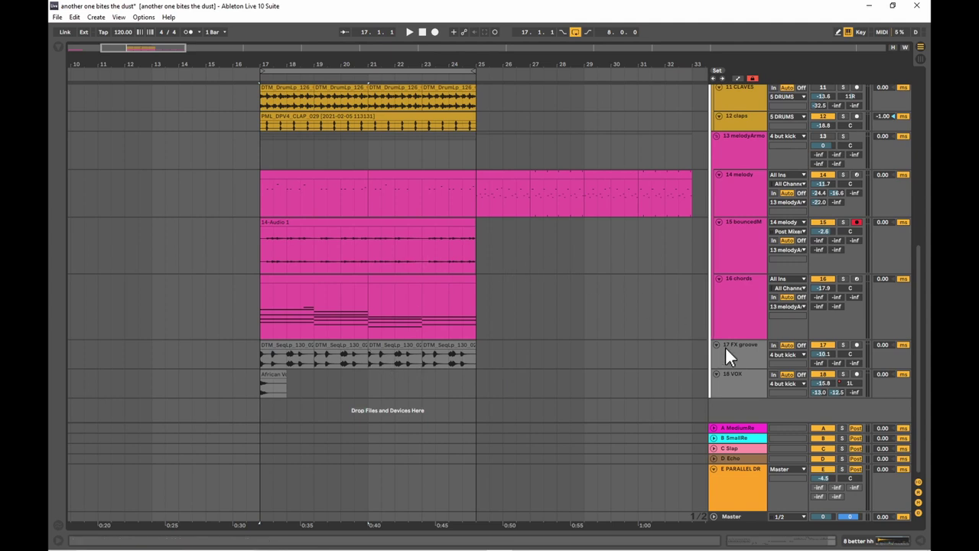
scroll(440, 325, "up", 10)
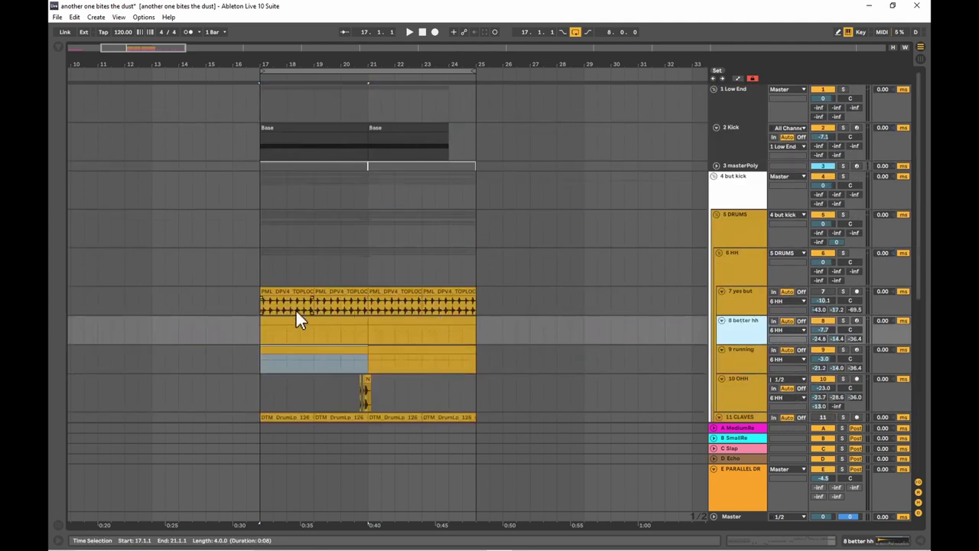
left_click(259, 338)
key("space")
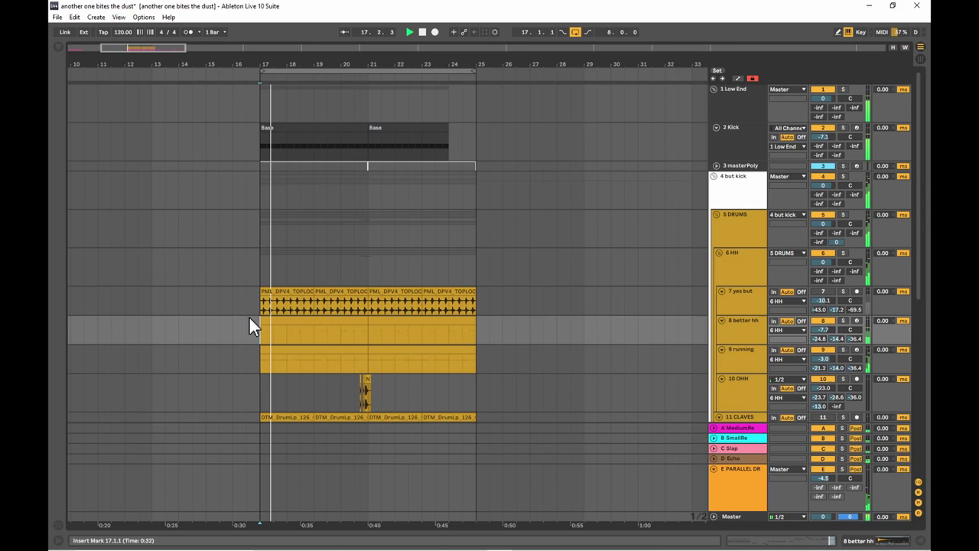
scroll(630, 354, "down", 4)
scroll(618, 306, "down", 4)
scroll(619, 306, "up", 8)
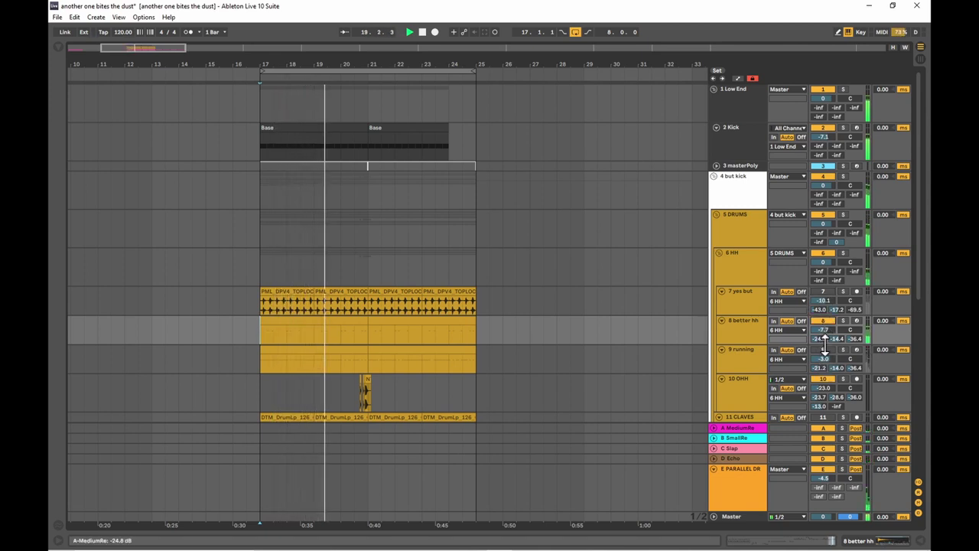
scroll(824, 346, "down", 5)
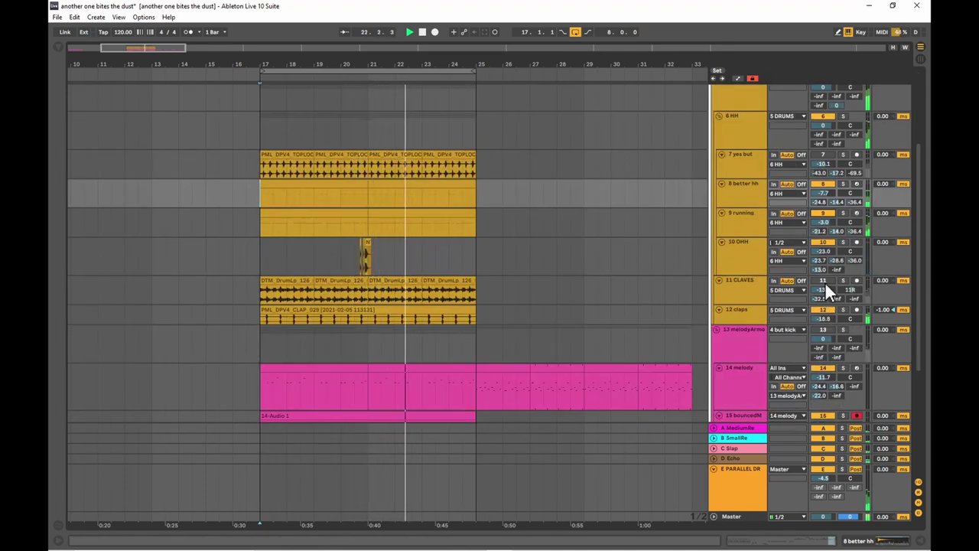
Turn on track 13's Track Activator and scroll back up to the hi-hat tracks.
scroll(827, 290, "down", 5)
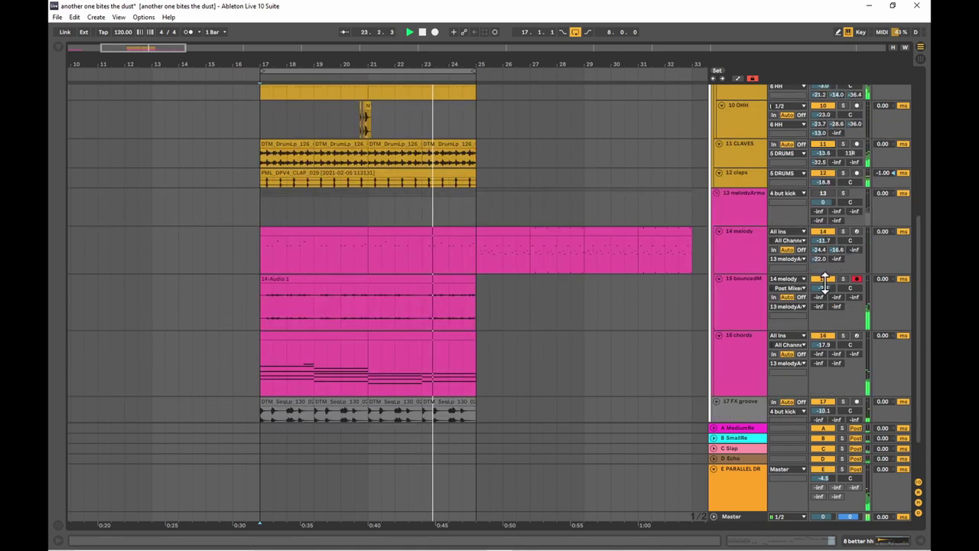
left_click(818, 193)
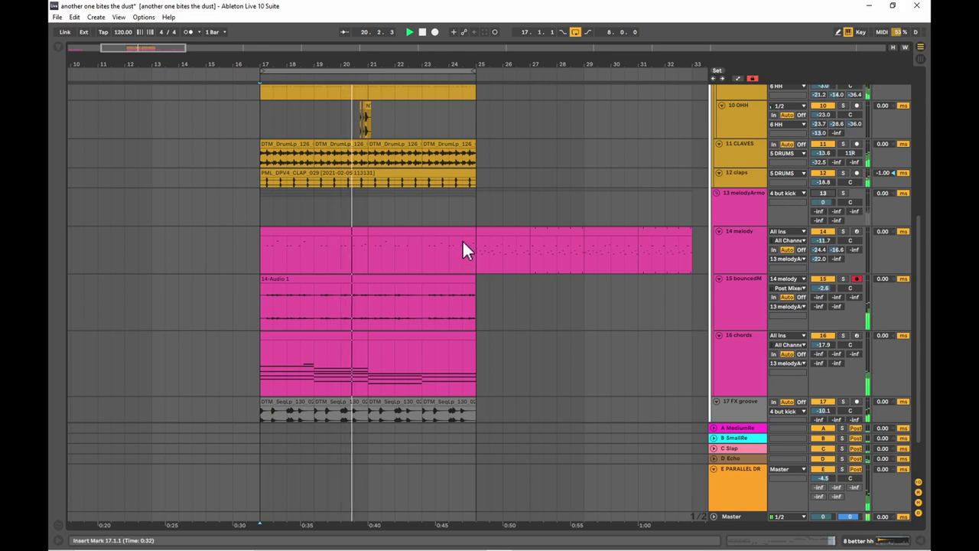
scroll(463, 247, "up", 3)
scroll(464, 247, "down", 3)
scroll(382, 230, "up", 2, "ctrl")
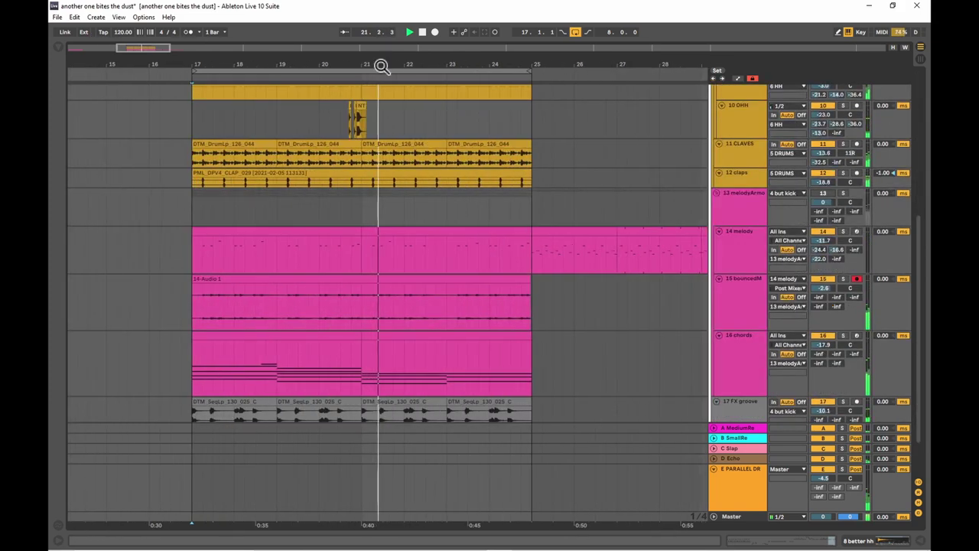
scroll(400, 137, "up", 3)
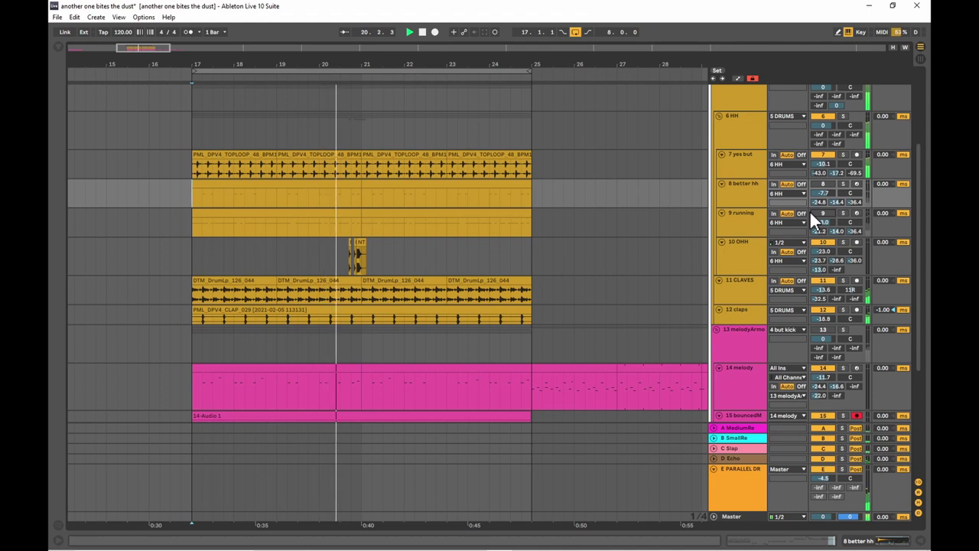
left_click_drag(433, 68, 432, 60)
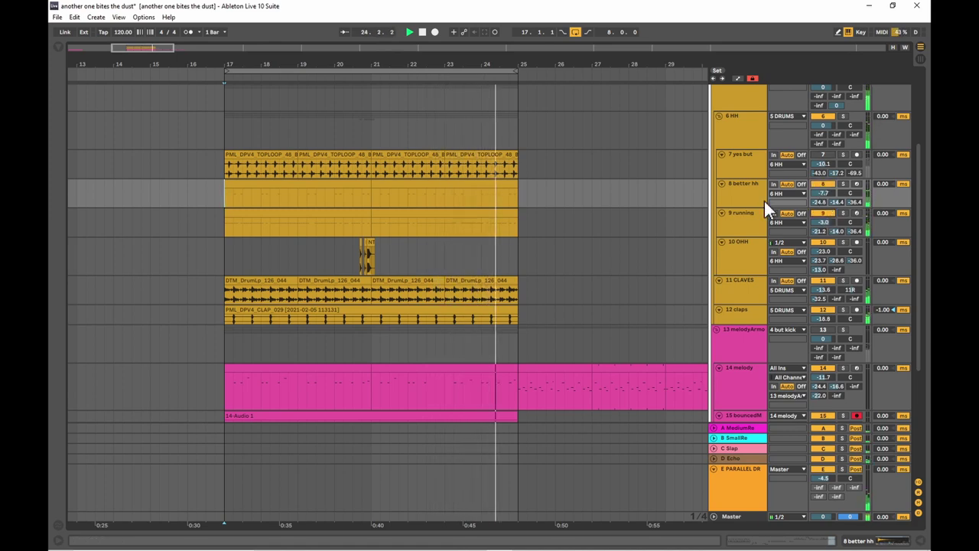
scroll(815, 228, "down", 5)
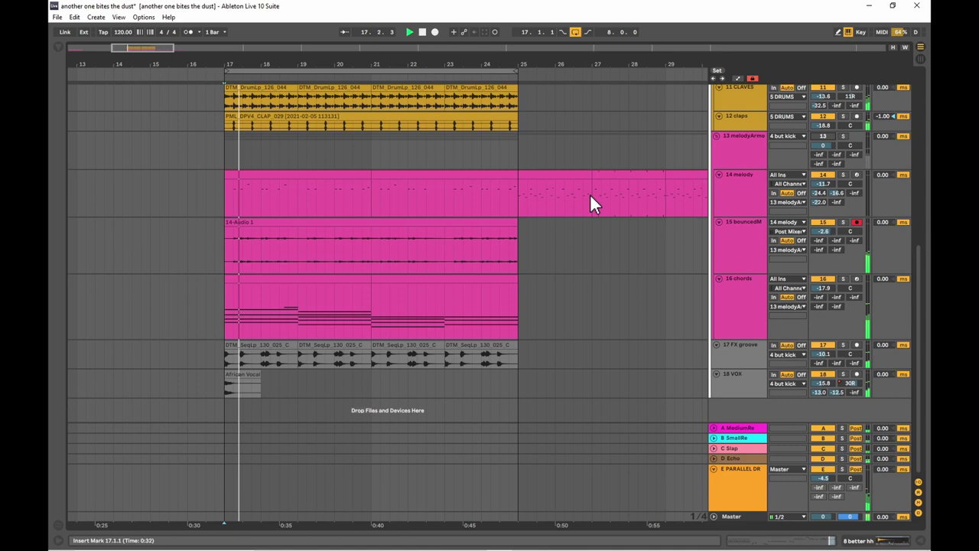
Zoom around bars 17–25 and scroll down to the melody, chords, FX groove and VOX tracks.
scroll(539, 213, "up", 5)
left_click_drag(356, 61, 357, 56)
scroll(398, 130, "down", 2)
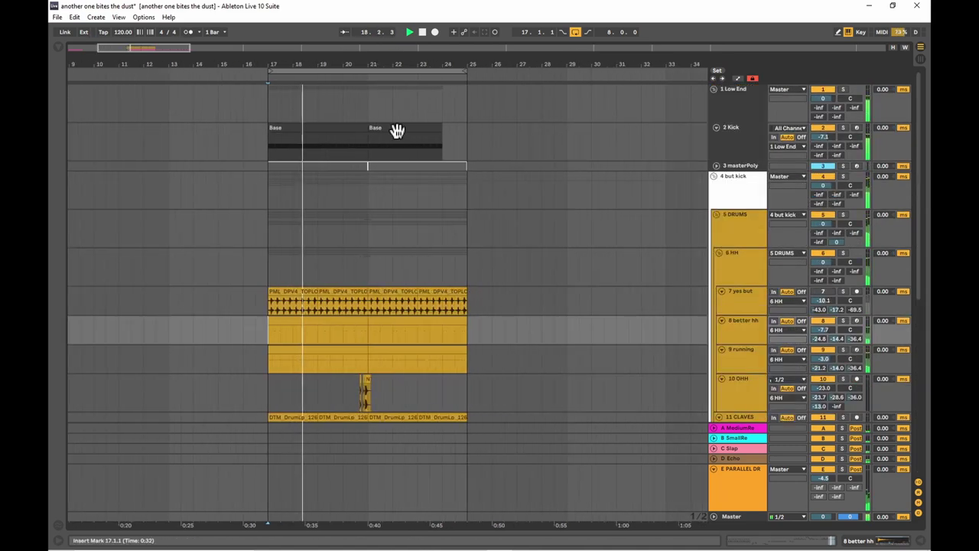
scroll(398, 133, "down", 5)
scroll(399, 139, "up", 5)
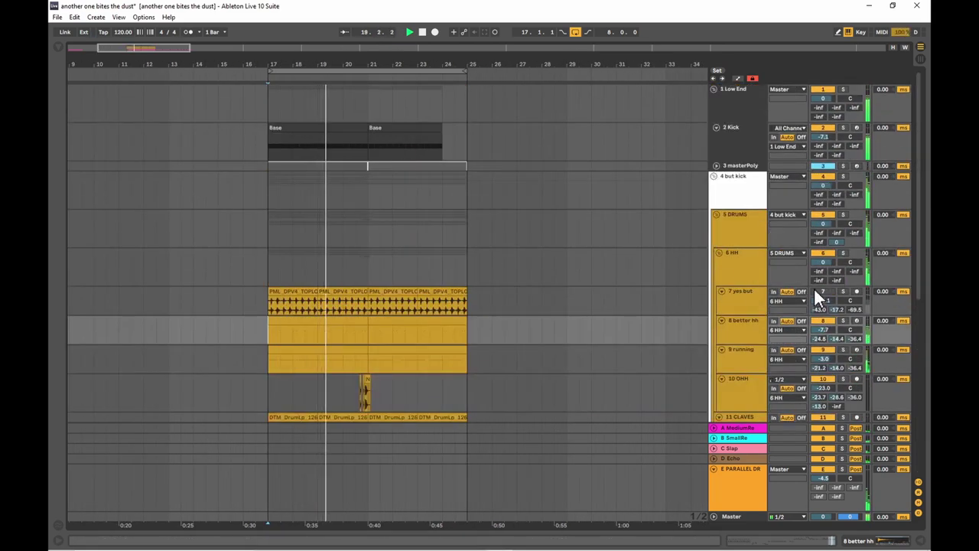
left_click_drag(354, 65, 355, 64)
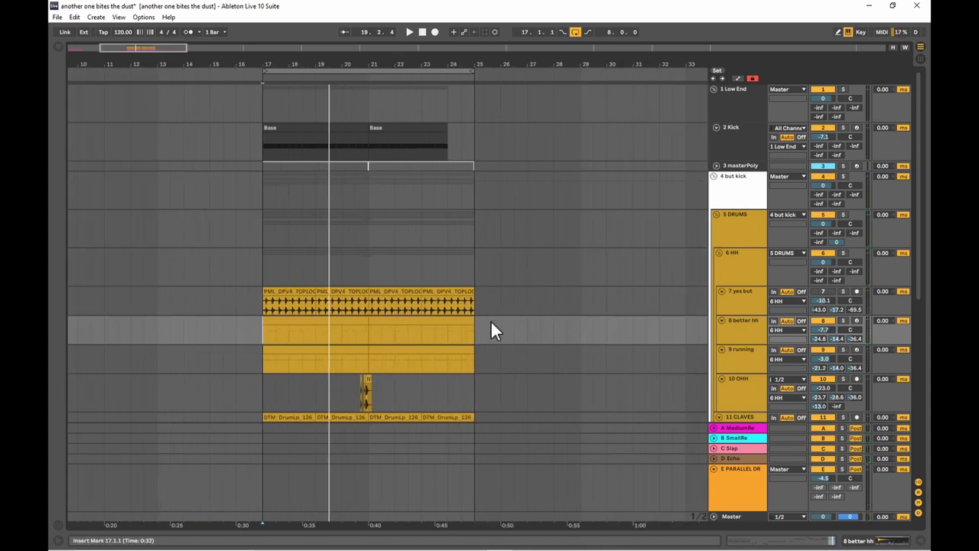
scroll(636, 326, "down", 5)
scroll(626, 299, "down", 4)
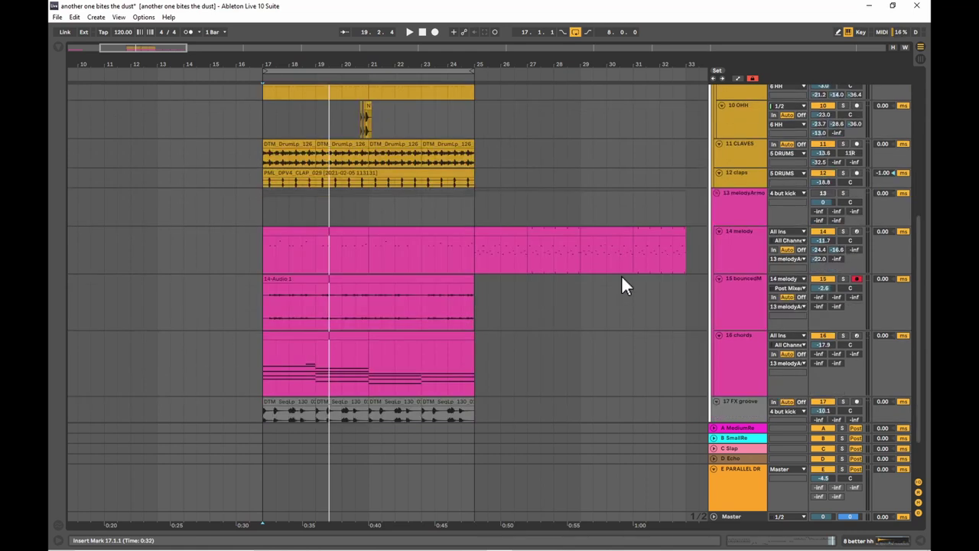
scroll(351, 297, "down", 2)
left_click_drag(395, 374, 381, 343)
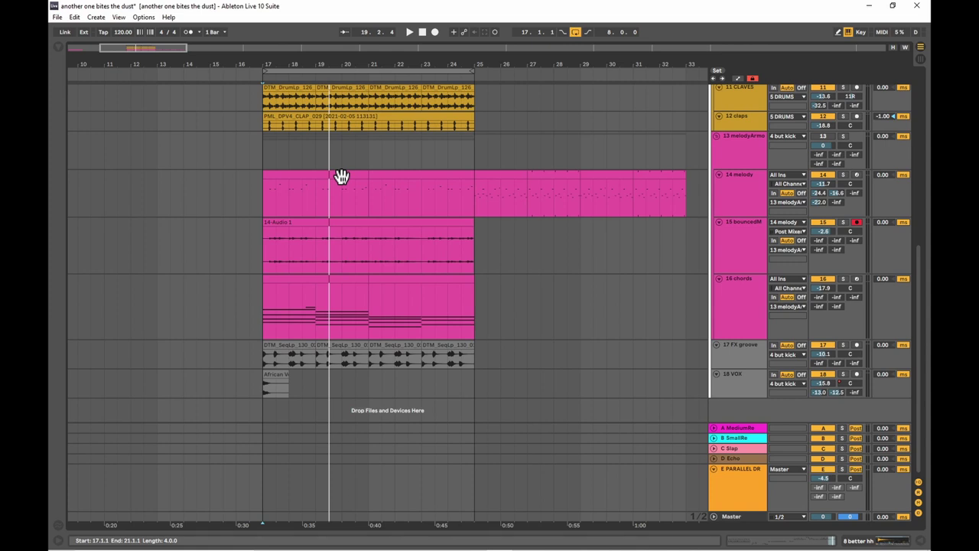
scroll(566, 236, "up", 5)
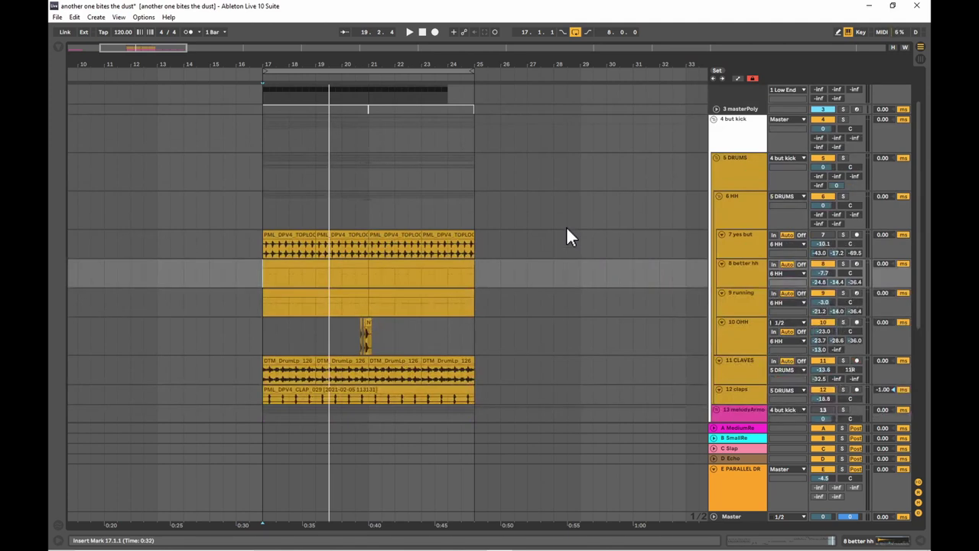